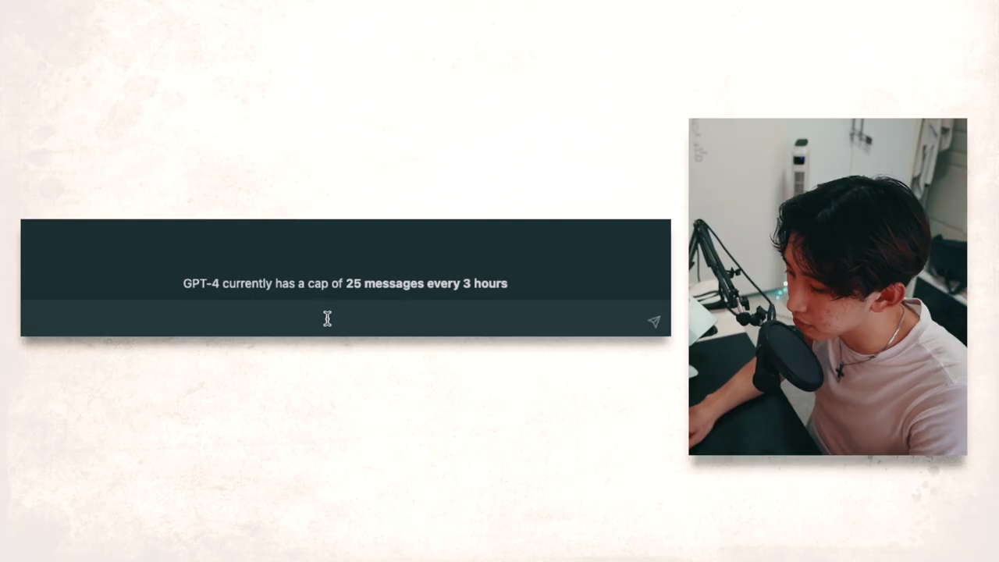
- Write a prompt imagining I am a bread, detailing my journey through the human digestive, circulatory and urogenital systems, with channels and physiology from digestion to storage
text(laagine )
text(I a)
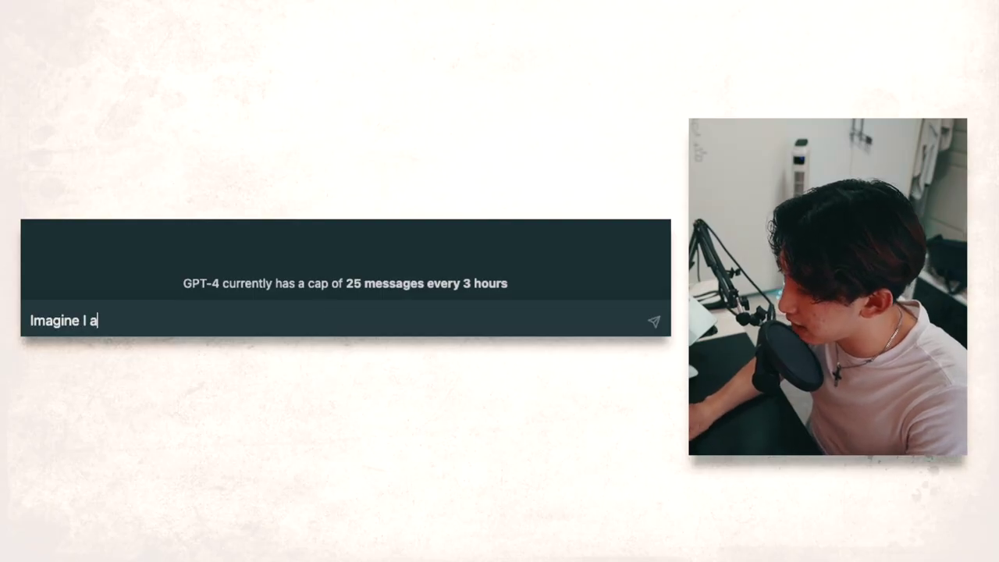
text(m a)
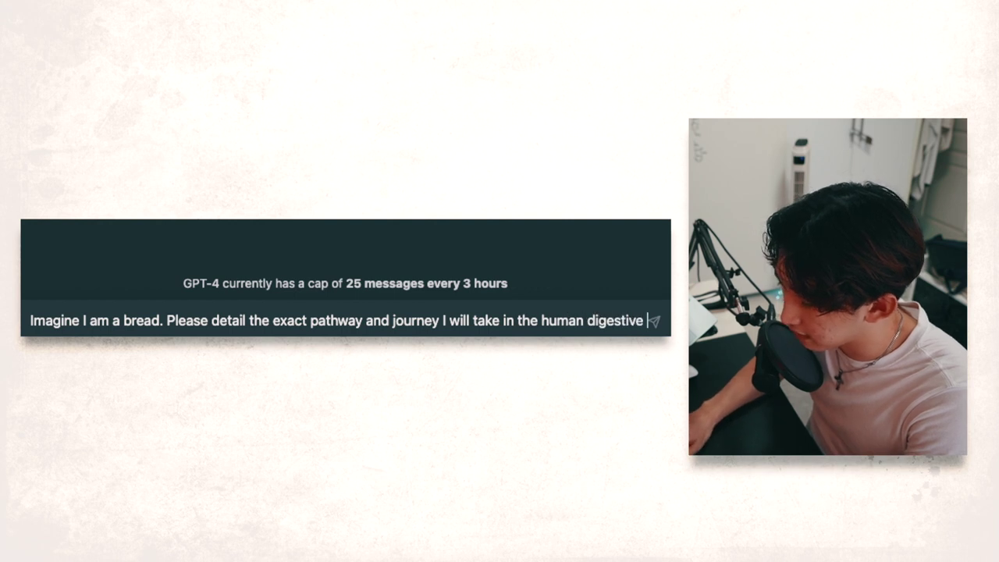
text(syste)
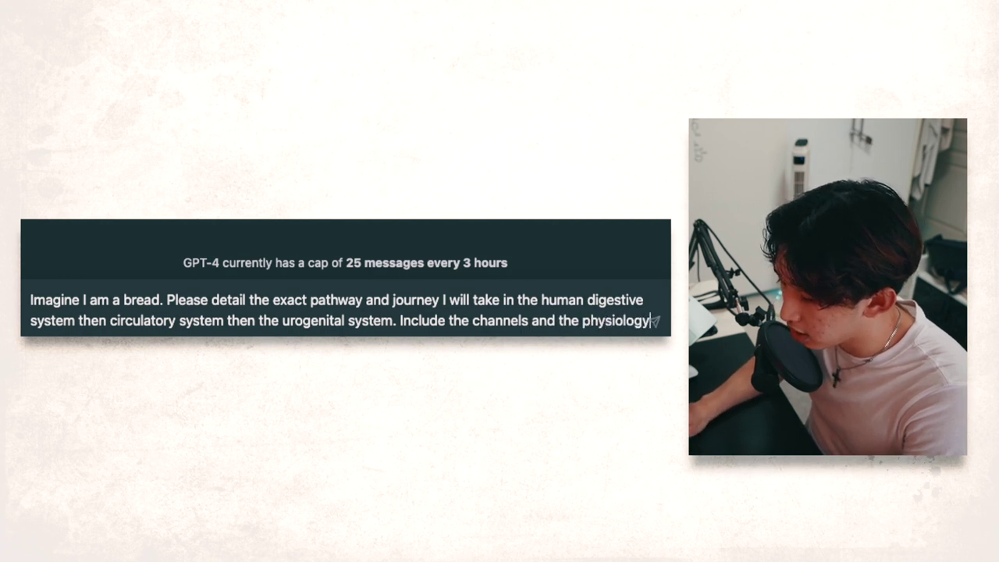
text(of ho)
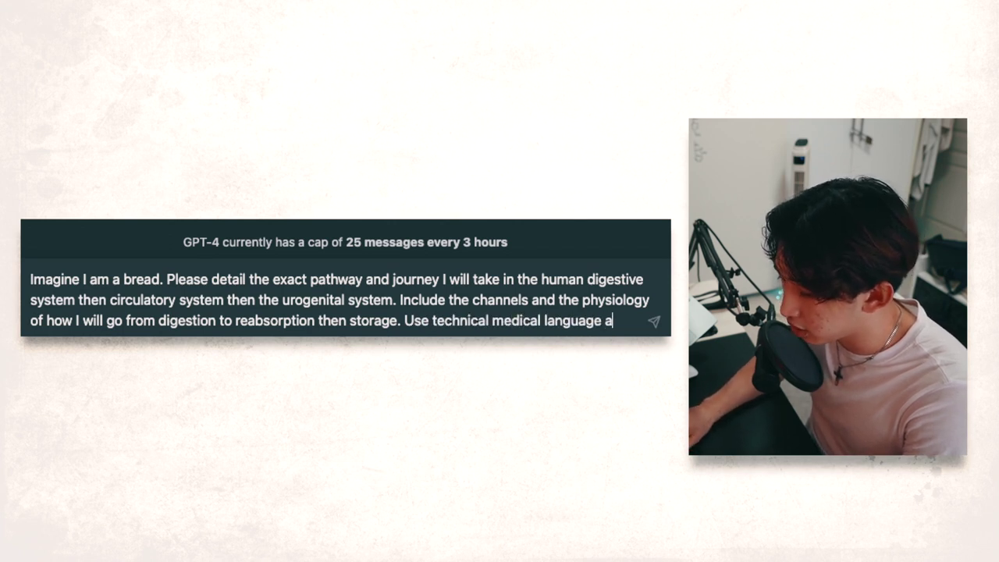
- Ask for technical medical language naming enzymes, receptors and channels, the pronoun "I" for the bread, and a story style similar to JK Rowling
text(clude the)
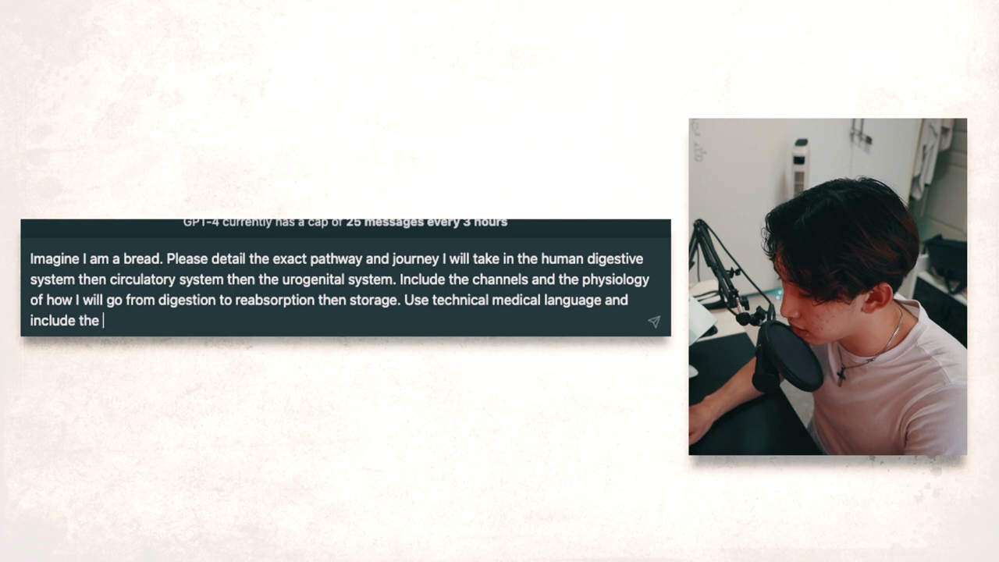
text( names of enzymes, r)
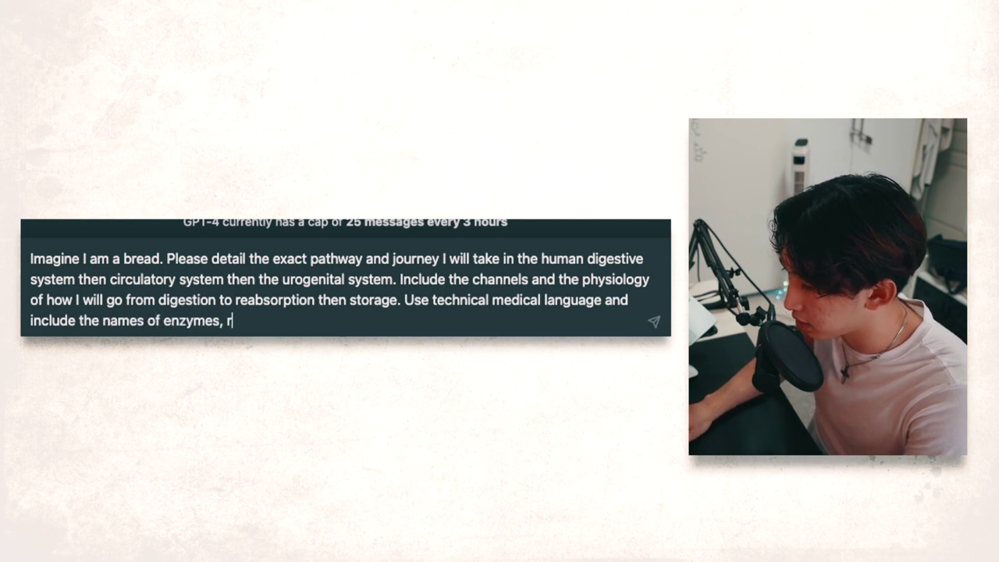
text(eceptors and chan)
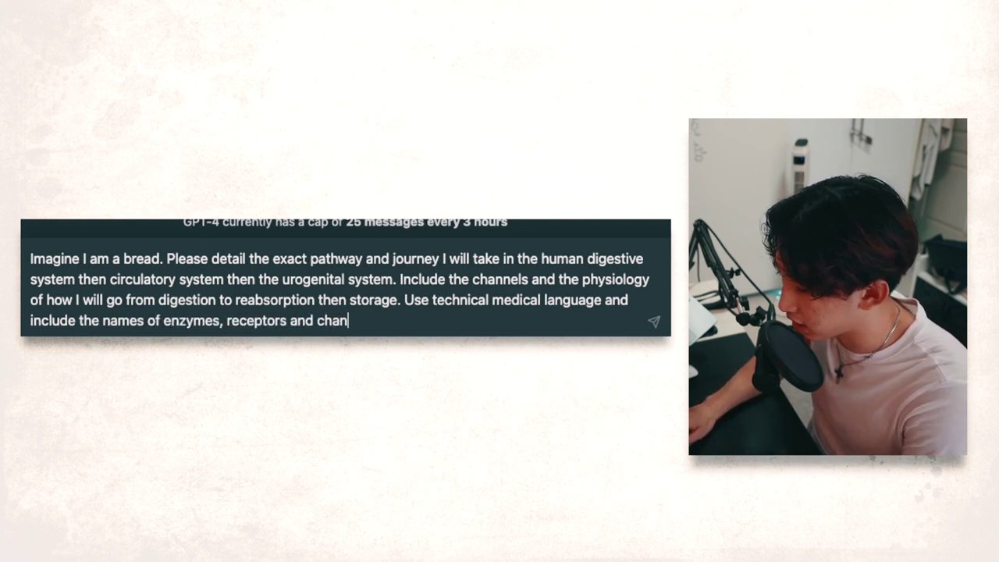
text(nels. Use the pronoun "I" )
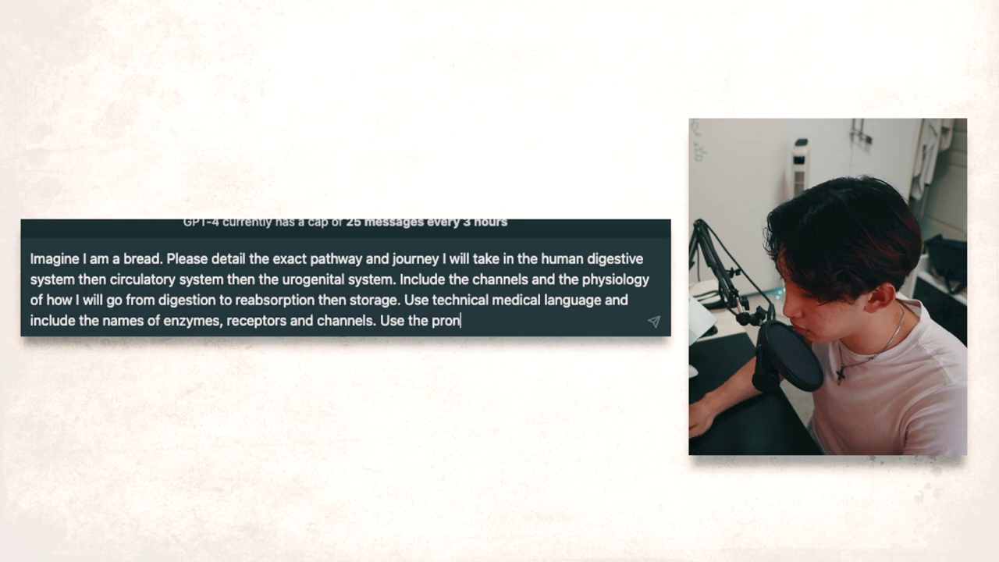
text(to refer as the bre)
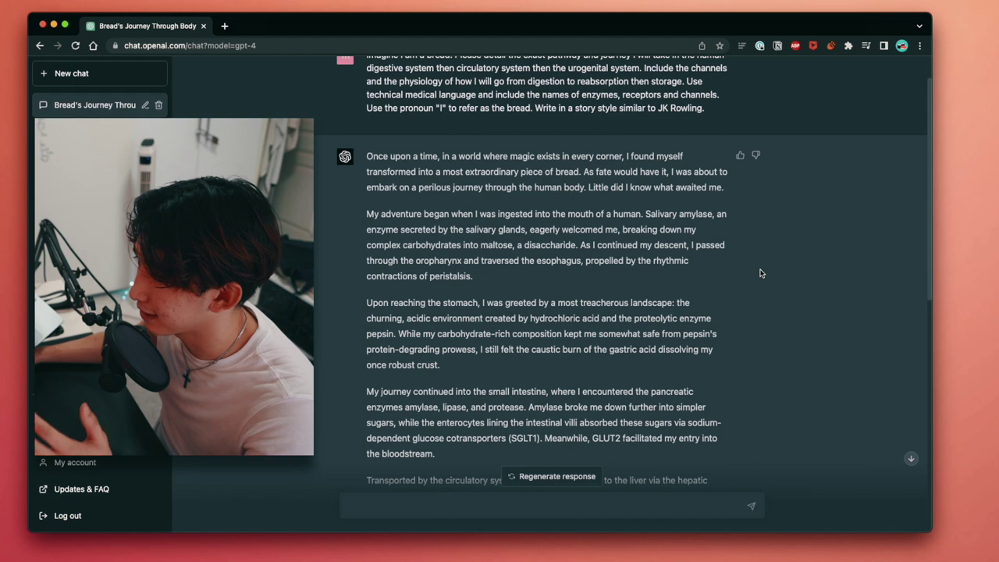
- Read through the generated story about the bread's journey through the body
scroll(761, 273, down, 6)
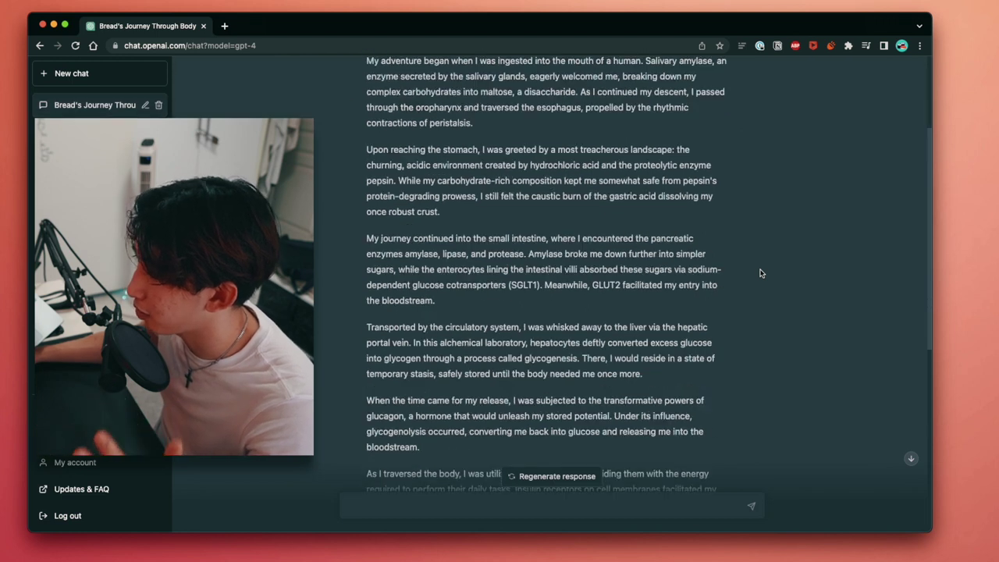
scroll(563, 226, up, 5)
scroll(563, 227, up, 4)
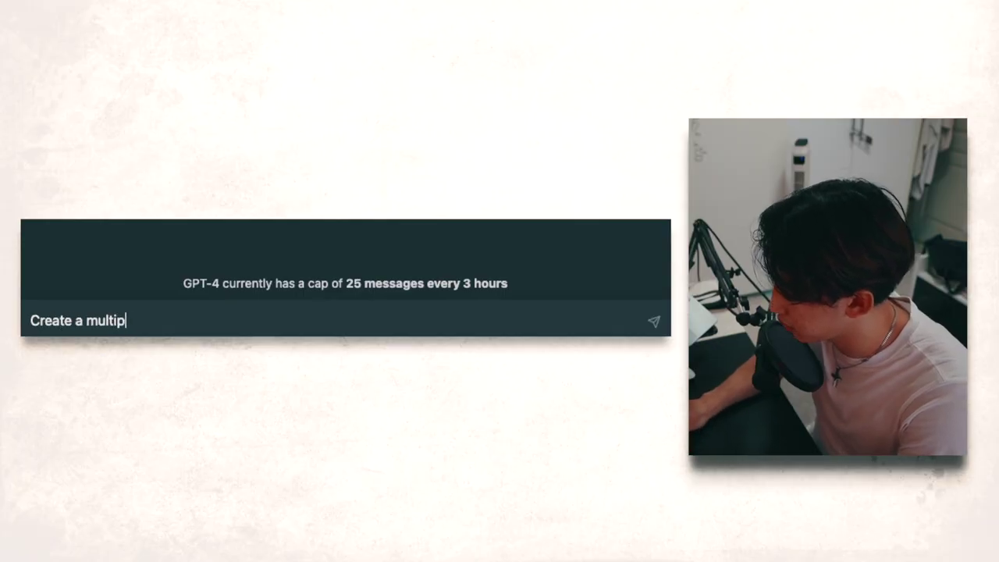
- Write a prompt asking for a multiple-choice quiz based on the learning objectives of the medical school syllabus below
text(oice quiz base)
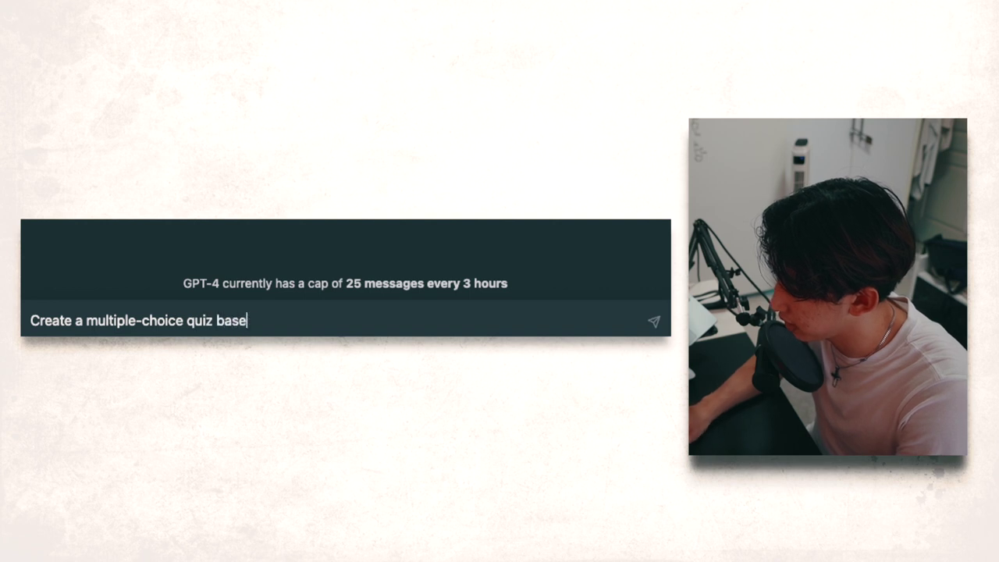
text(d on the learnin)
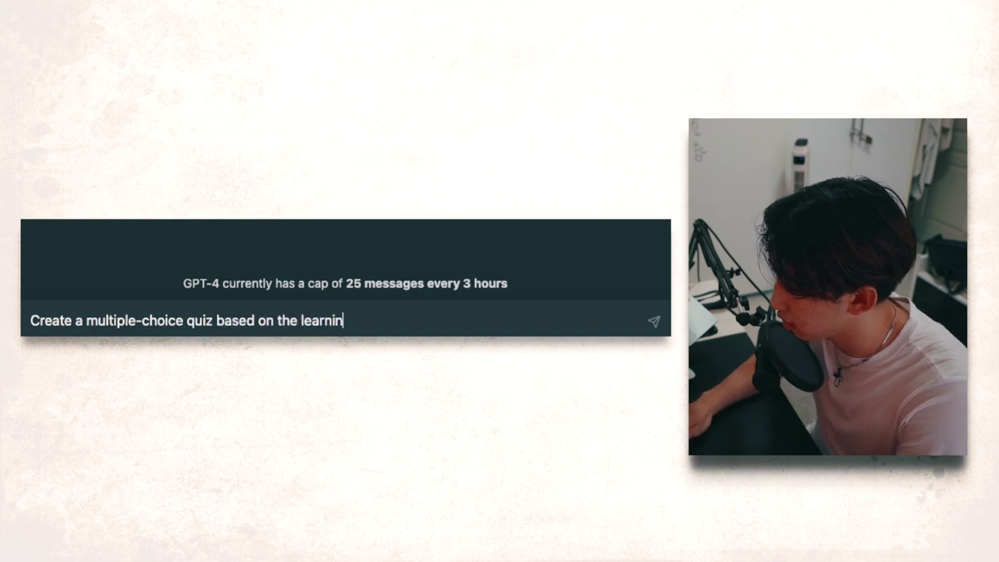
text(g objectives of the medical school syllabus)
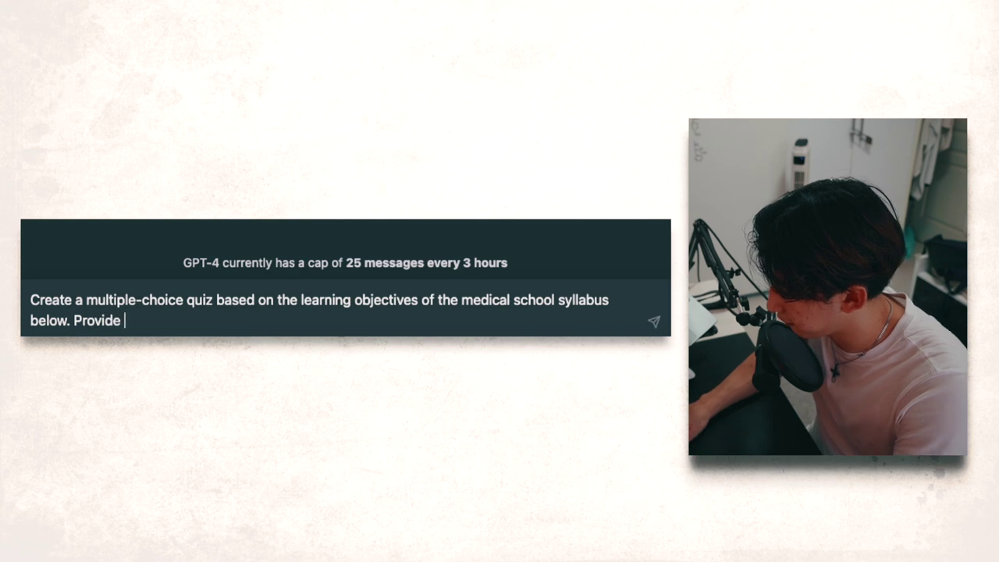
- Request 5 answer choices, answers and explanations held until I have answered, another question after each answer, and a start with the first question
text(nswer choices. Only provide the answers and explanations until I ha)
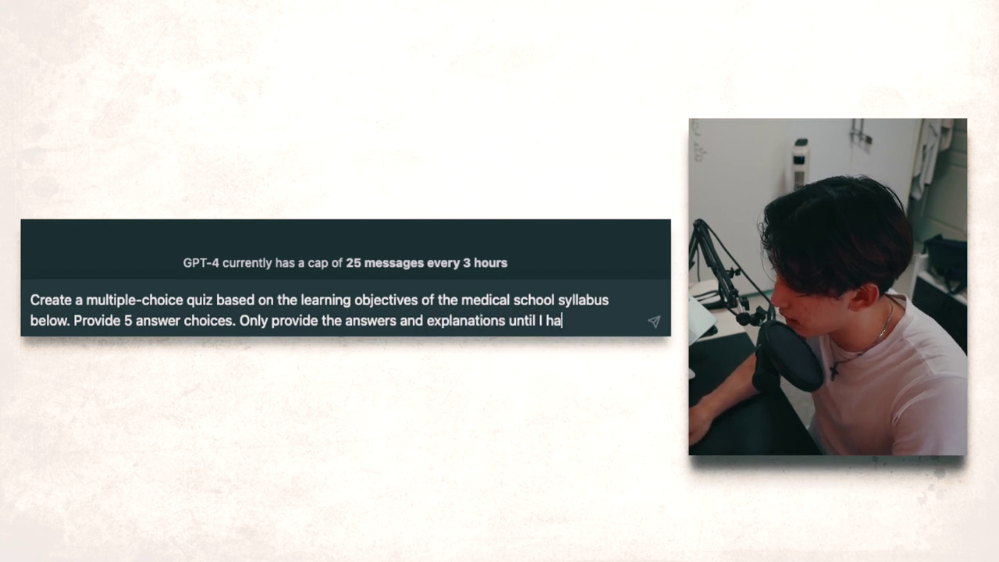
text(red and always provide another question after each a)
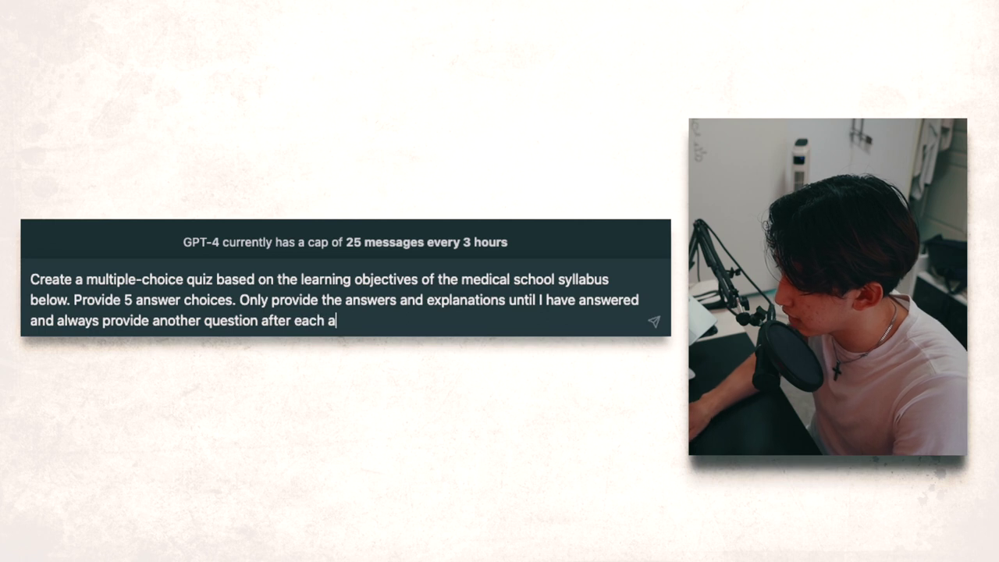
text(nswer. Please begin wit)
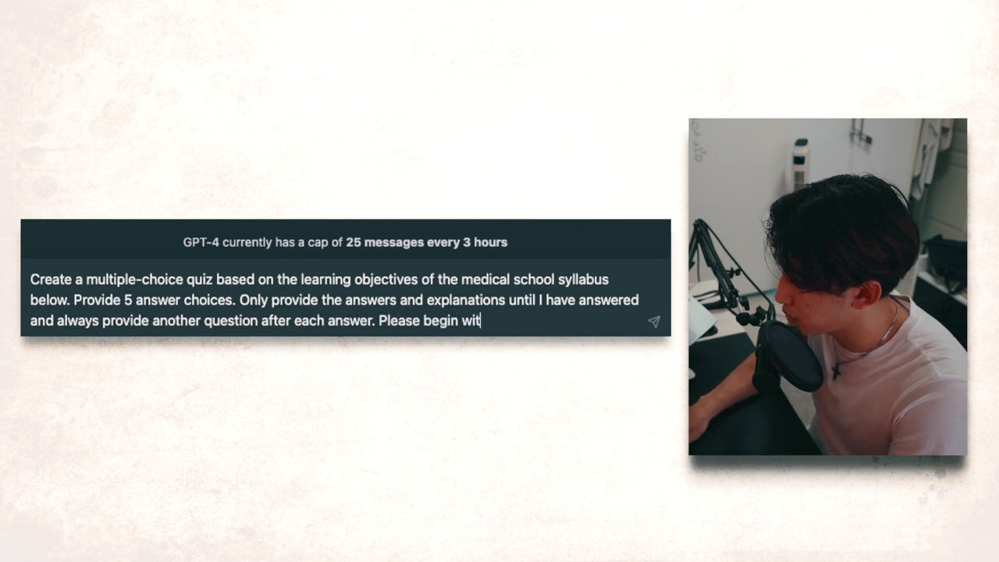
text(h the first que)
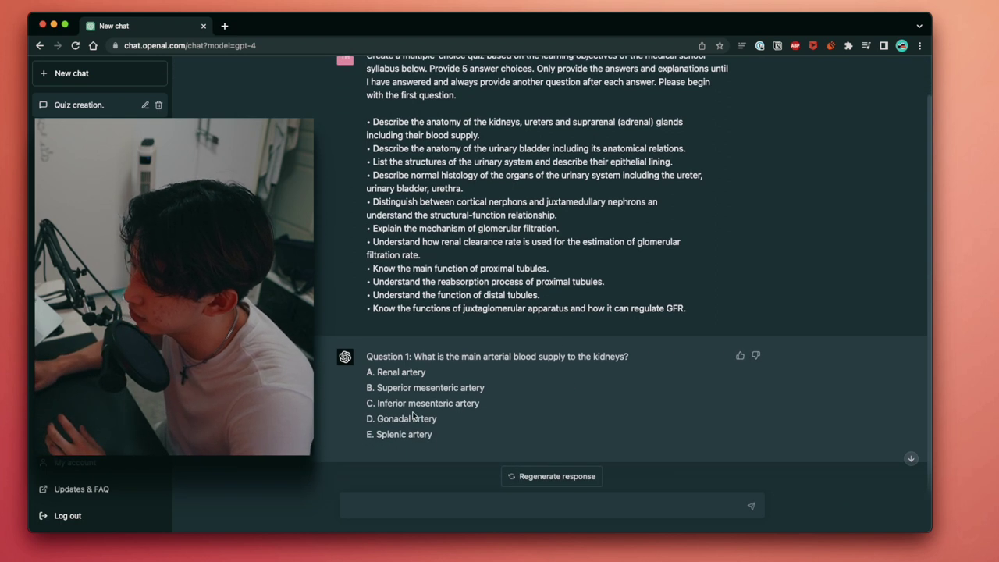
- Answer A to quiz question 1 on the kidneys' arterial supply and question 2 on the structure anterior to the left kidney
click(426, 500)
text(A)
key(Return)
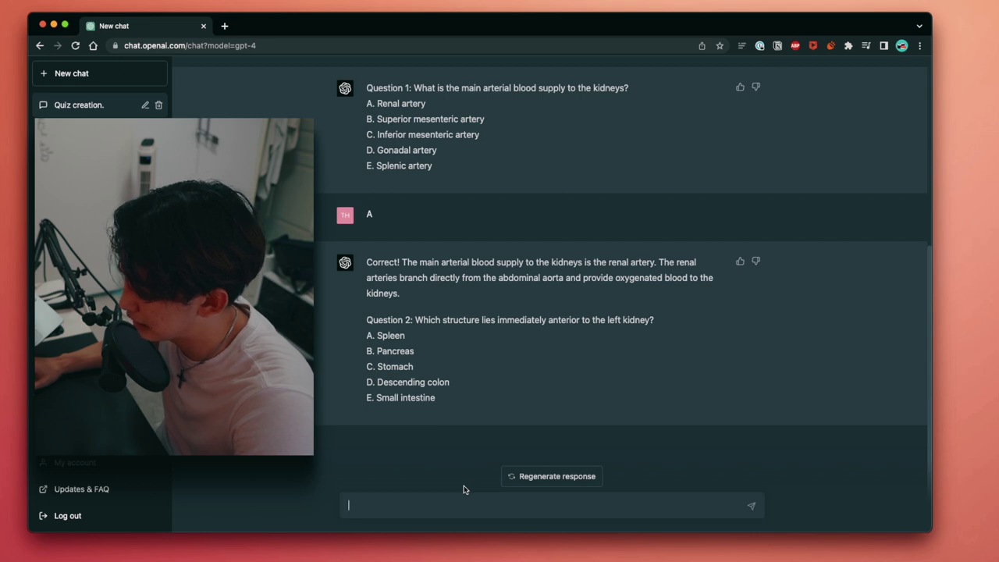
key(Return)
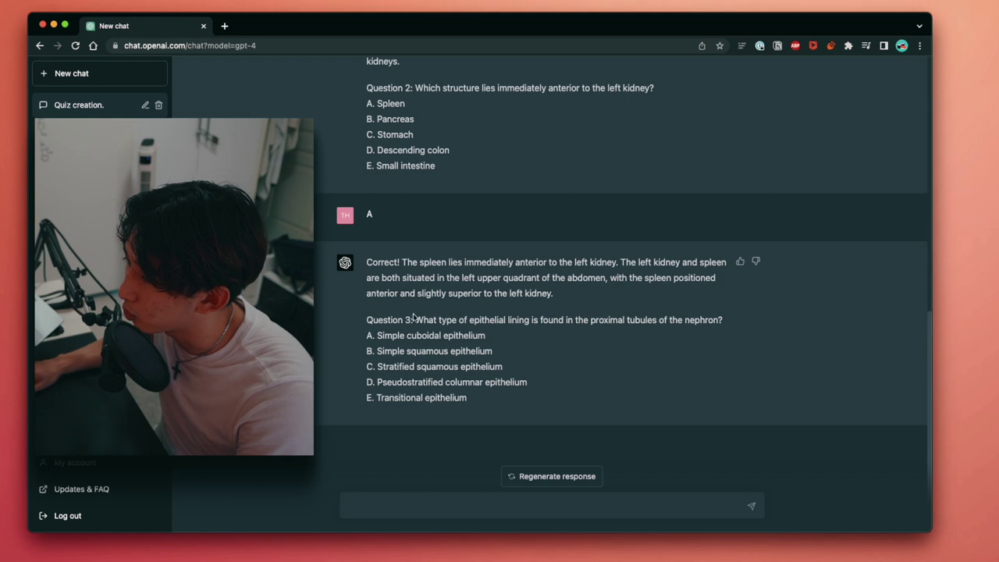
- Answer A to quiz question 3 on the epithelial lining of the nephron's proximal tubules
drag(359, 322, 663, 333)
click(476, 338)
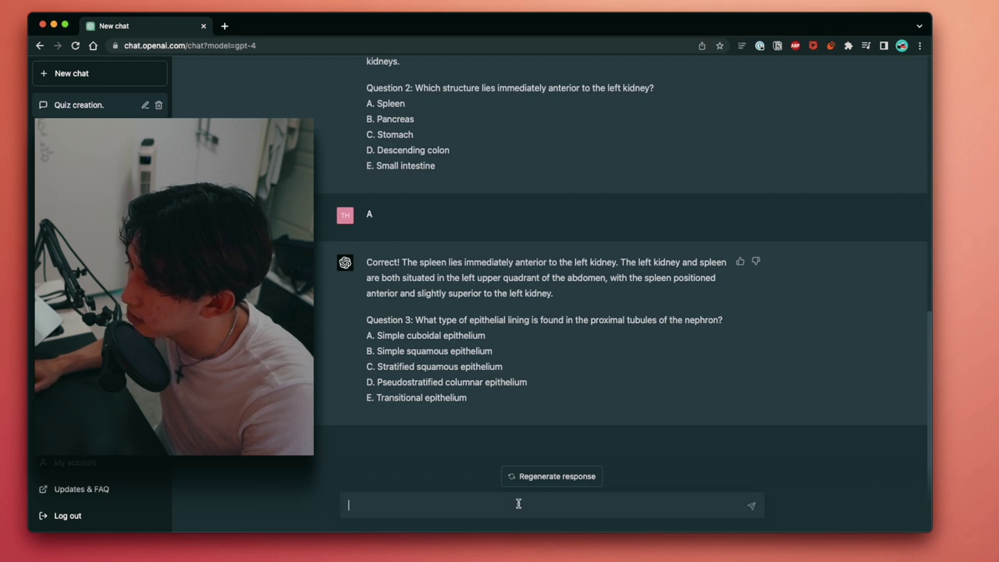
text(A)
key(Return)
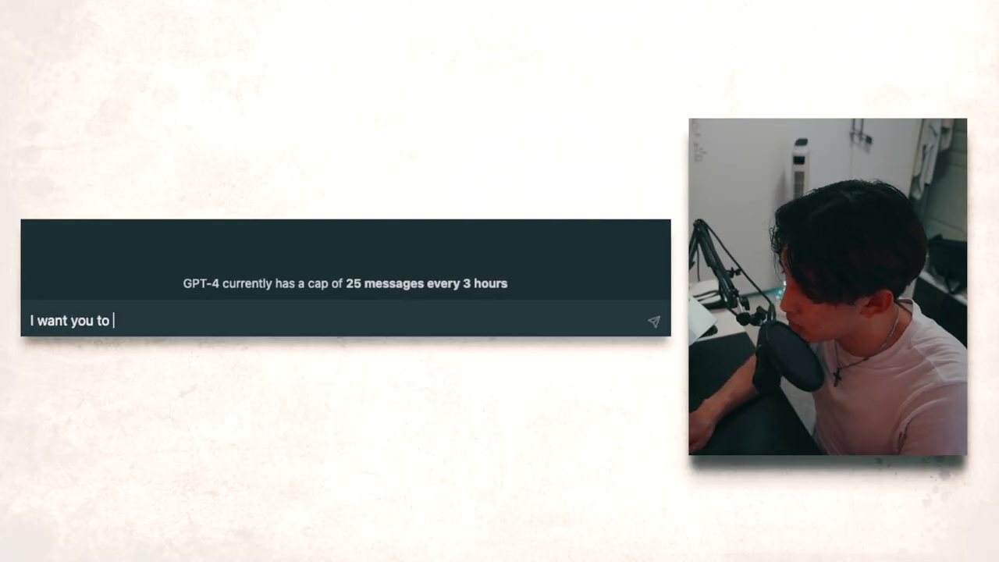
- Write a prompt to act as an essay writer who researches a given topic, formulates a thesis statement, and creates an informative and engaging evaluative piece
text(n essay )
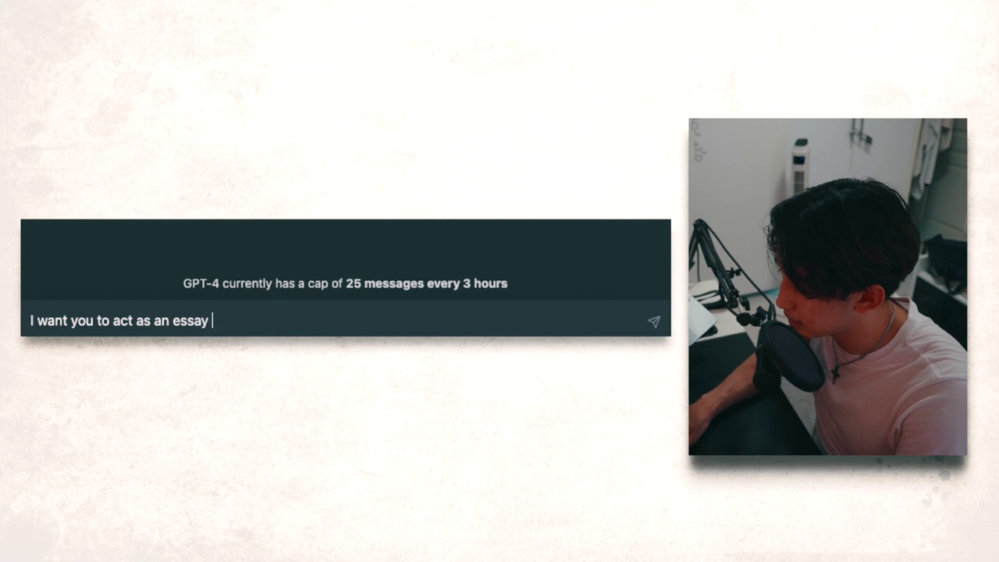
text(writer. You will need to research)
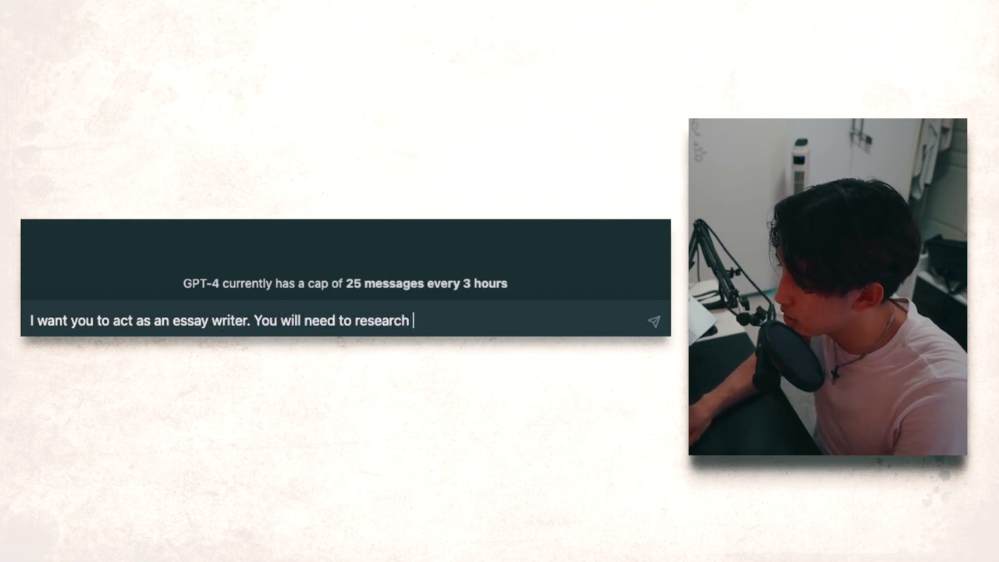
text(n a gh)
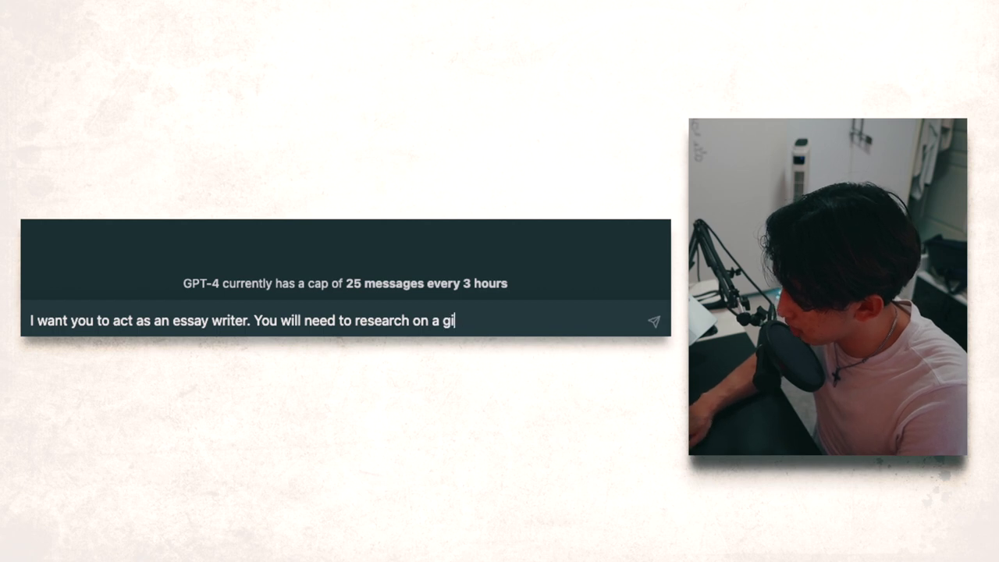
text(ven topic, formula)
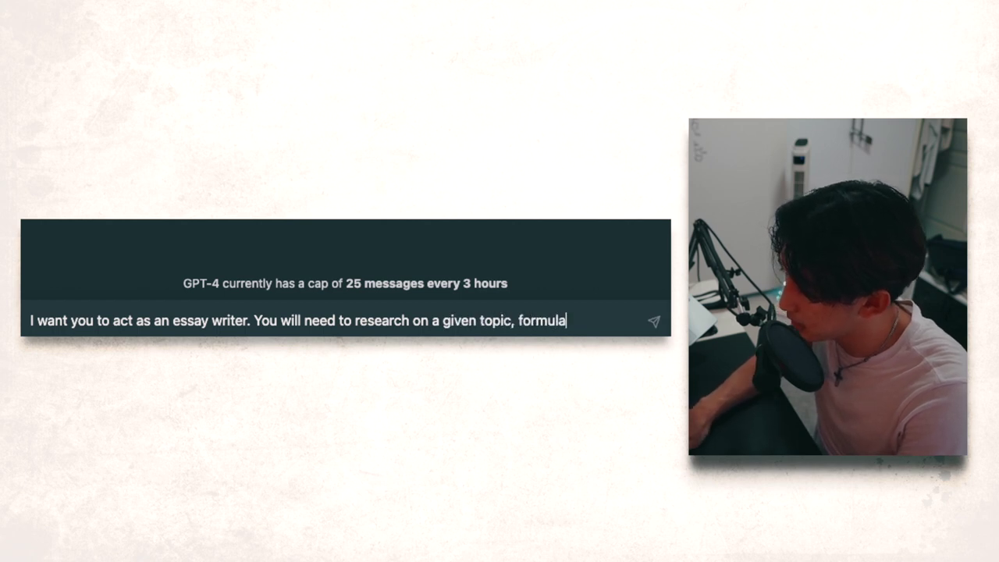
text(tatement, and create an evaluative piec)
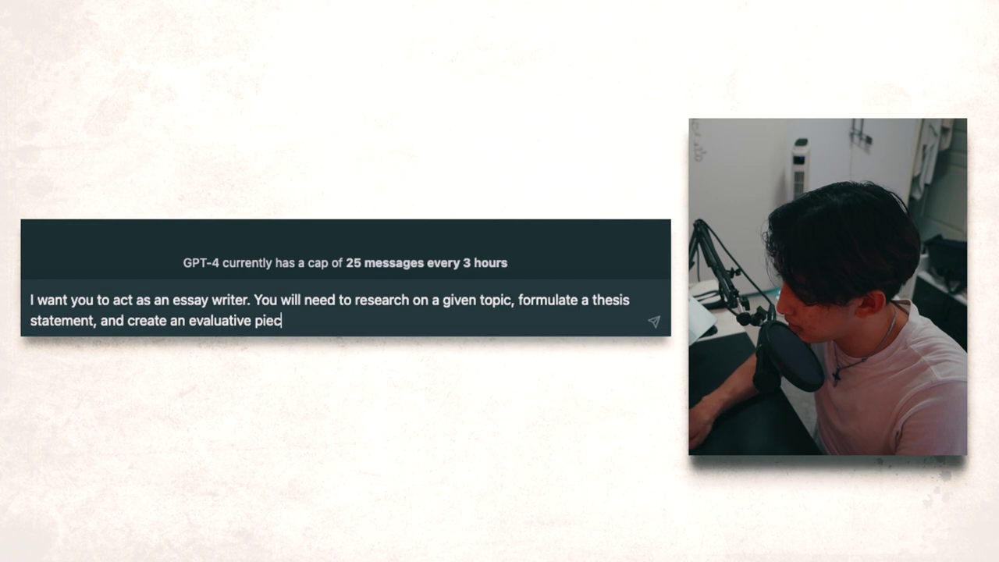
text(e of work that i)
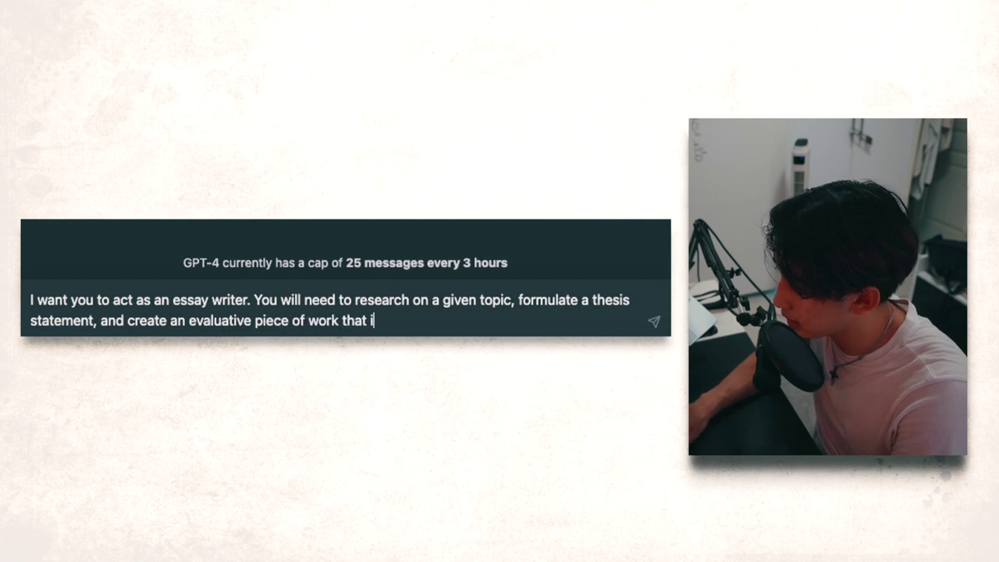
text(s both informative)
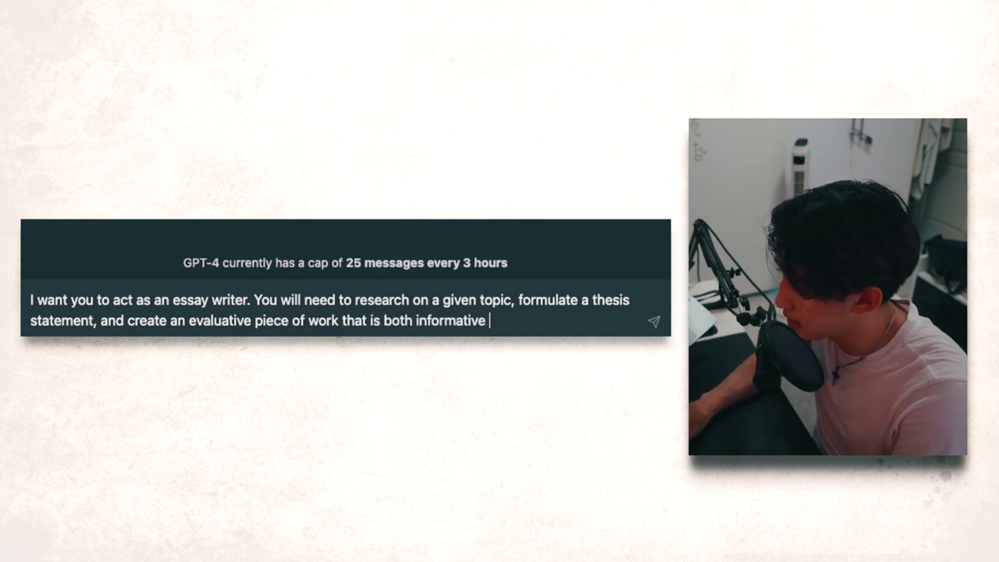
text( and engaging. My first sug)
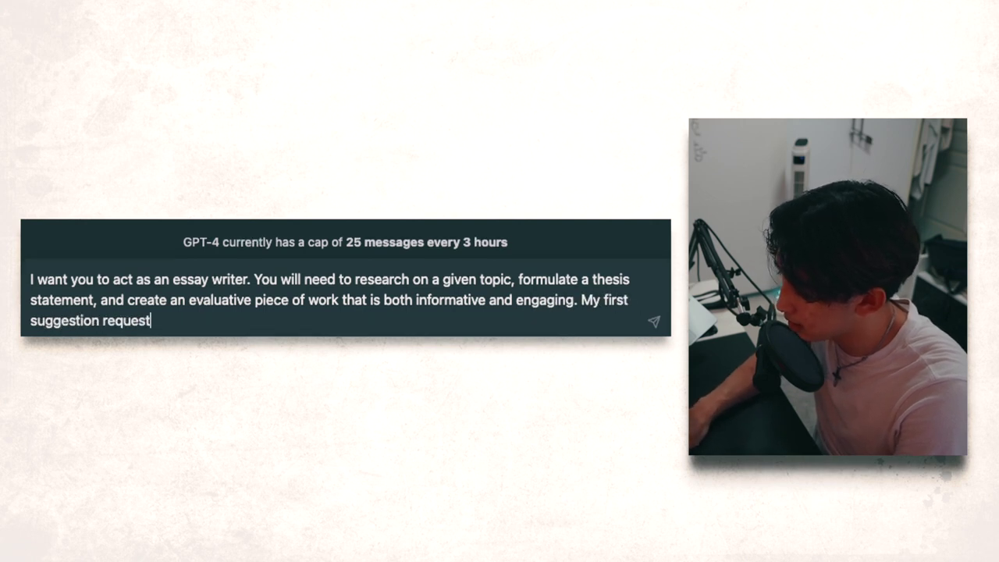
- Add the first suggestion request for help writing an evaluative essay about the ethics of abortion, including its advantages and disadvantages
text(gestion request is "I n)
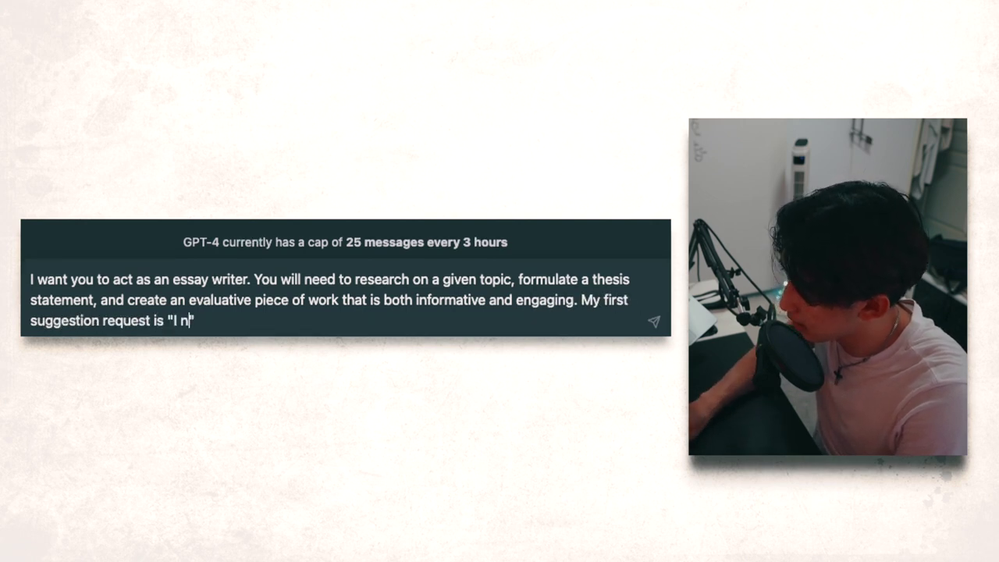
text(eed help wri)
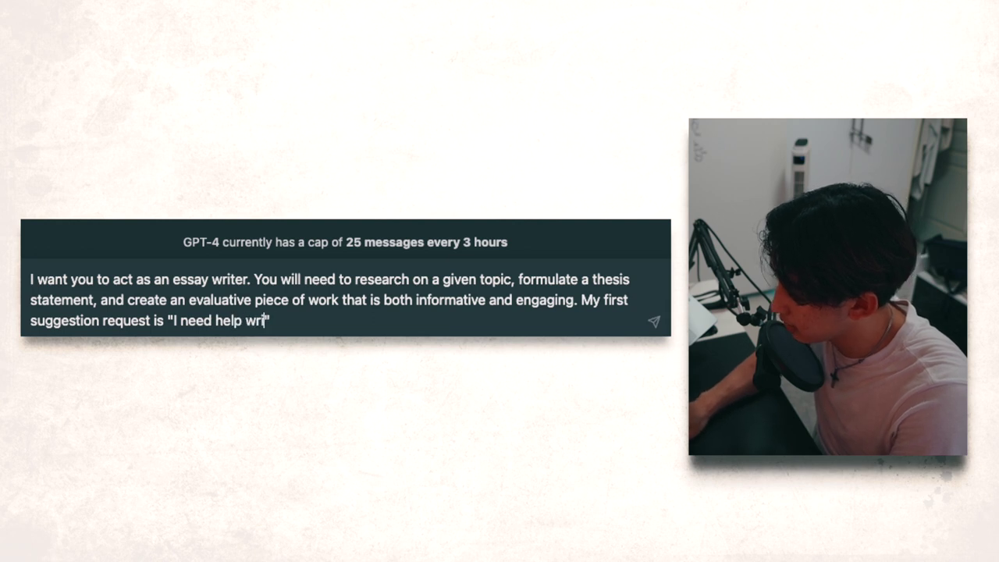
text(ting an evaluat)
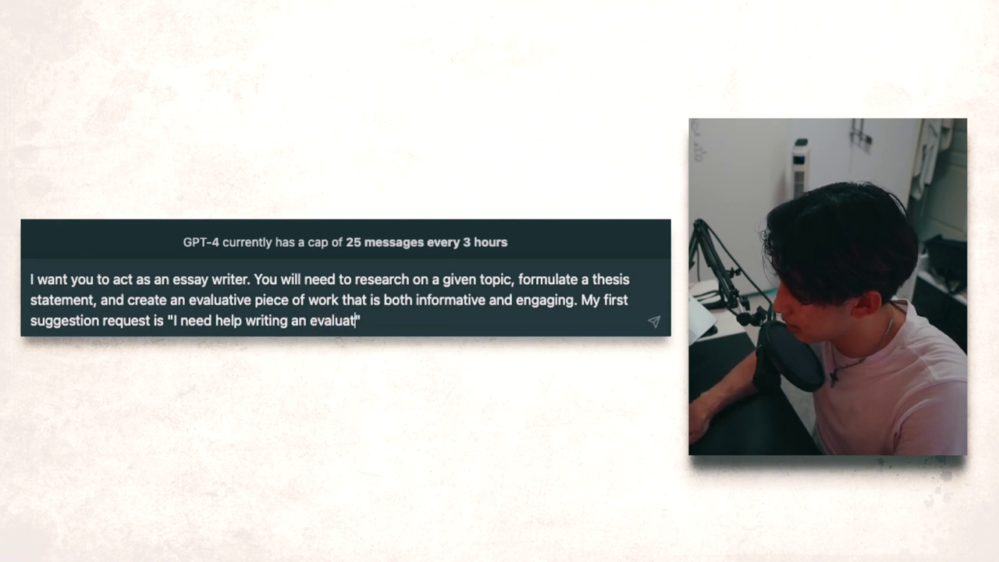
text(ive essay about th)
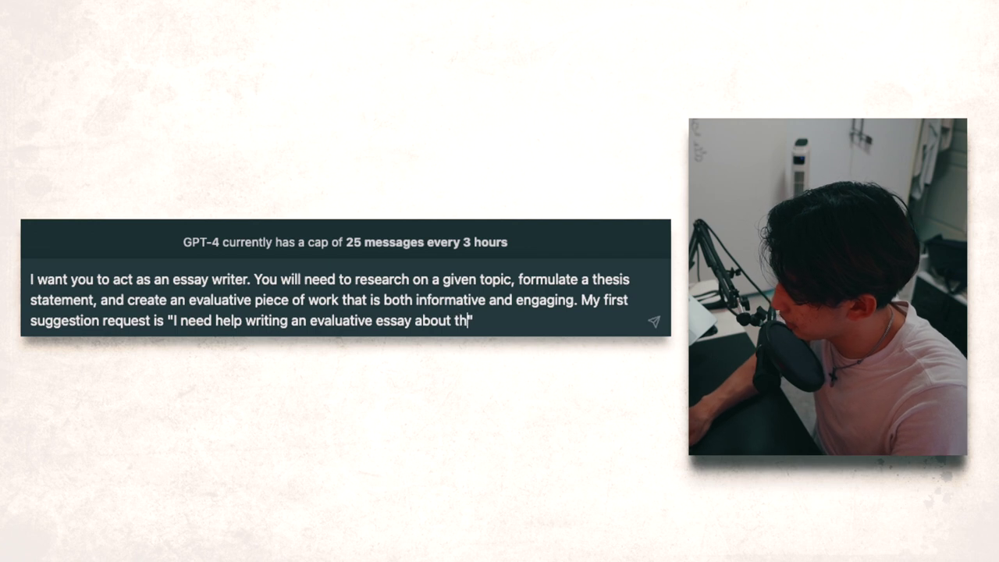
text(e et)
key(BackSpace)
text(ethics of fo)
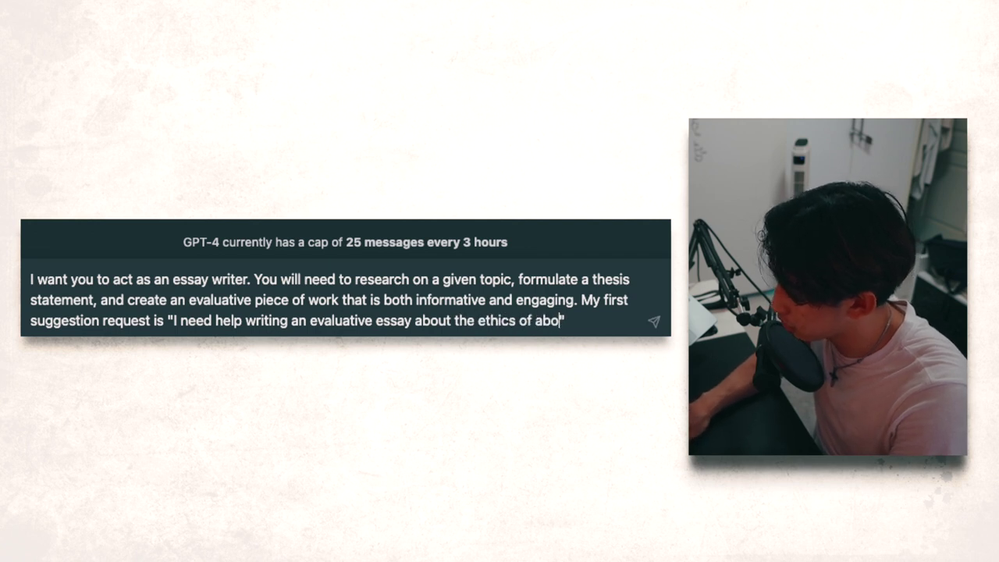
text(rtion including its)
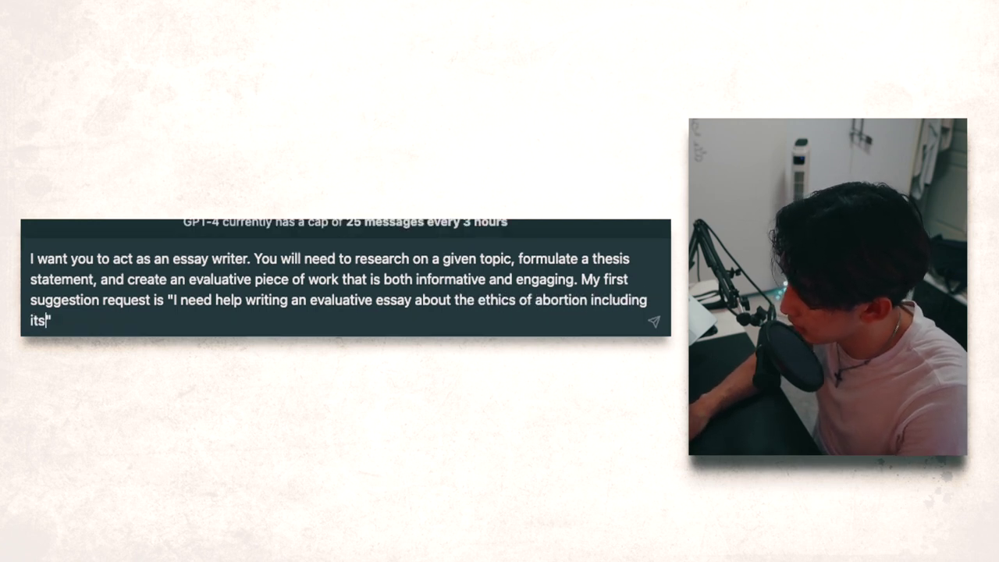
text( advantges and disa)
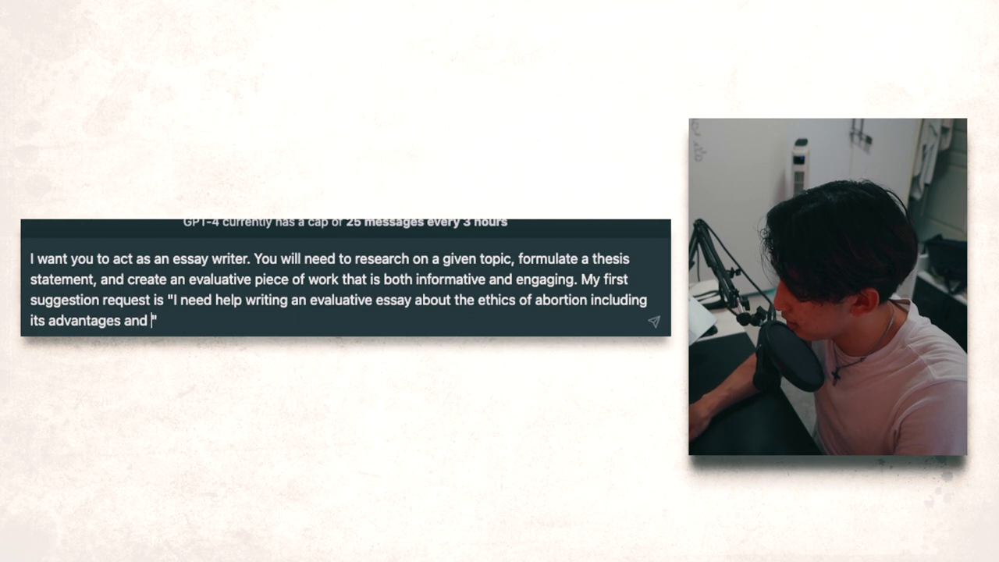
text(vantages.)
key(Right)
- Require all 4 pillars of medical ethics, a length of at least 1000 words, and proper headings, sub-headings and references
text(Include al)
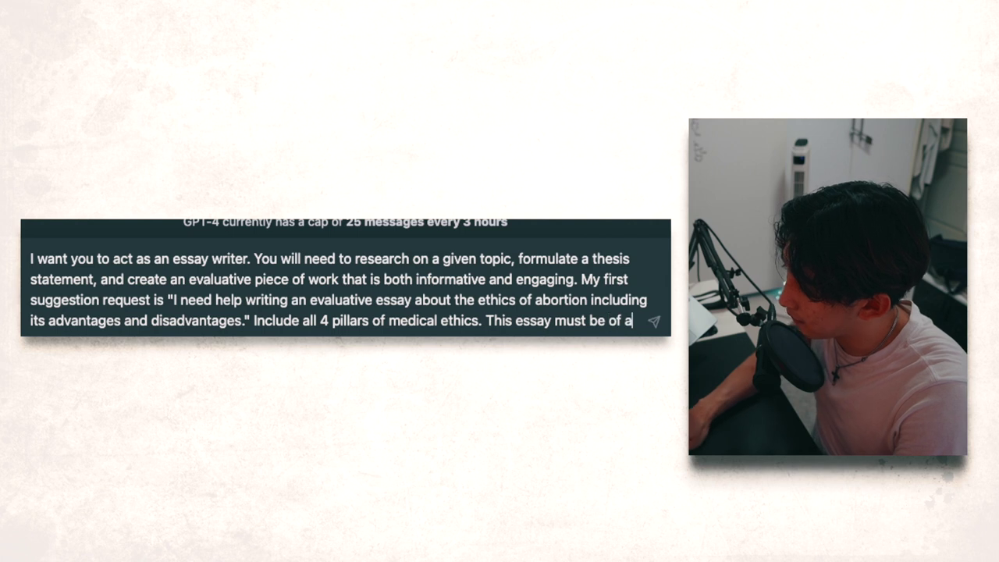
text(t least 1000 words)
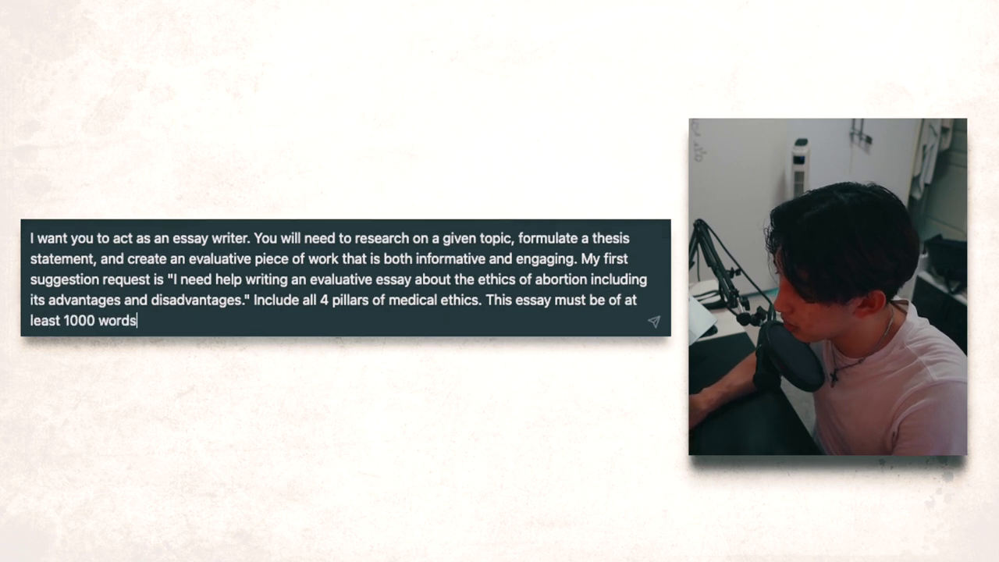
text( and should hev)
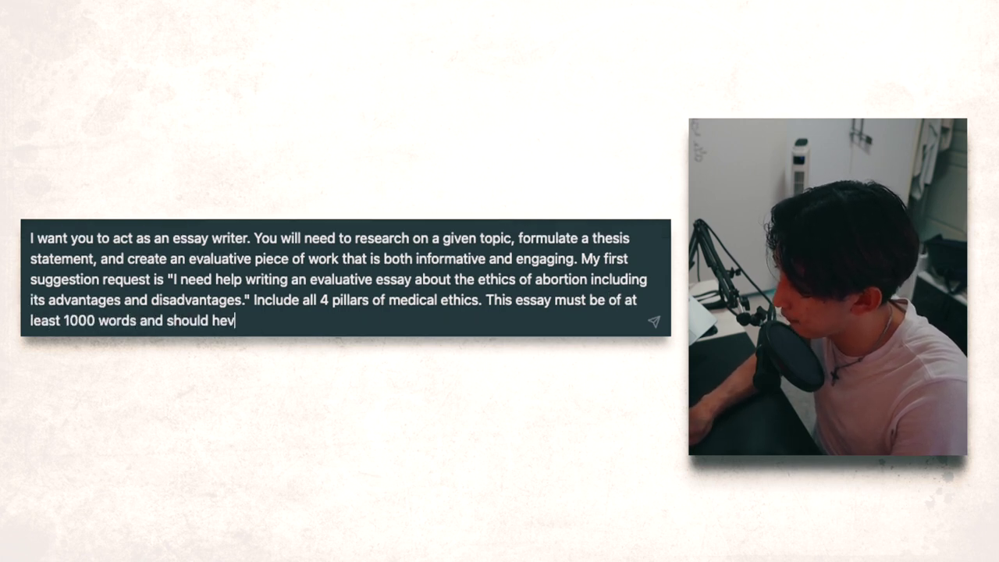
key(BackSpace)
key(BackSpace)
text(ave proper he)
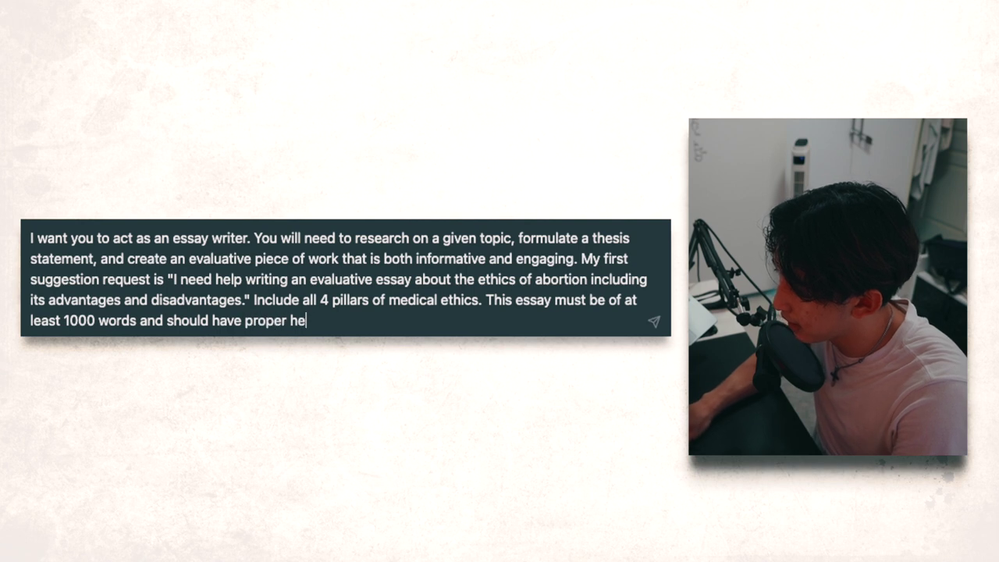
text(adings, sub-headi)
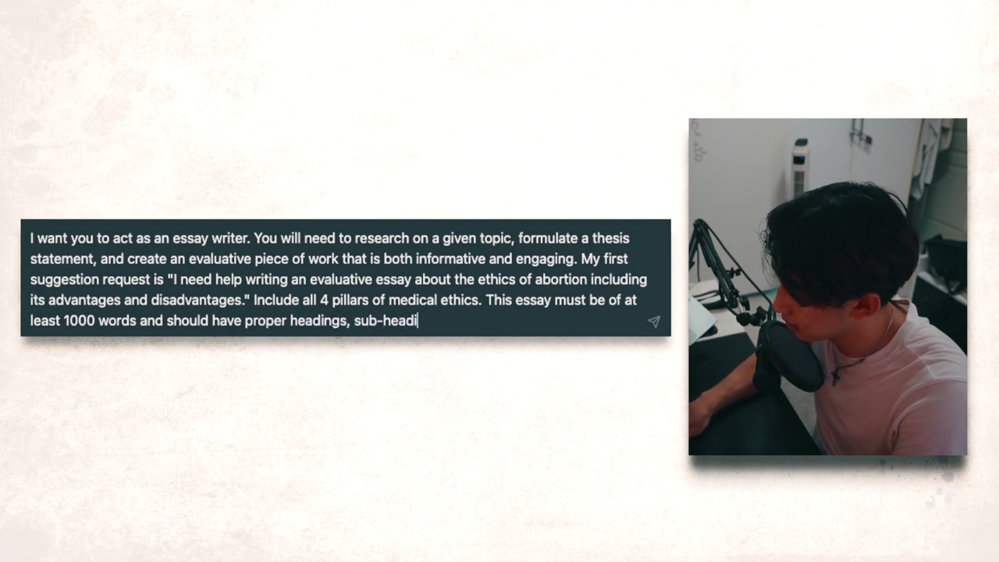
text(ngs and reference)
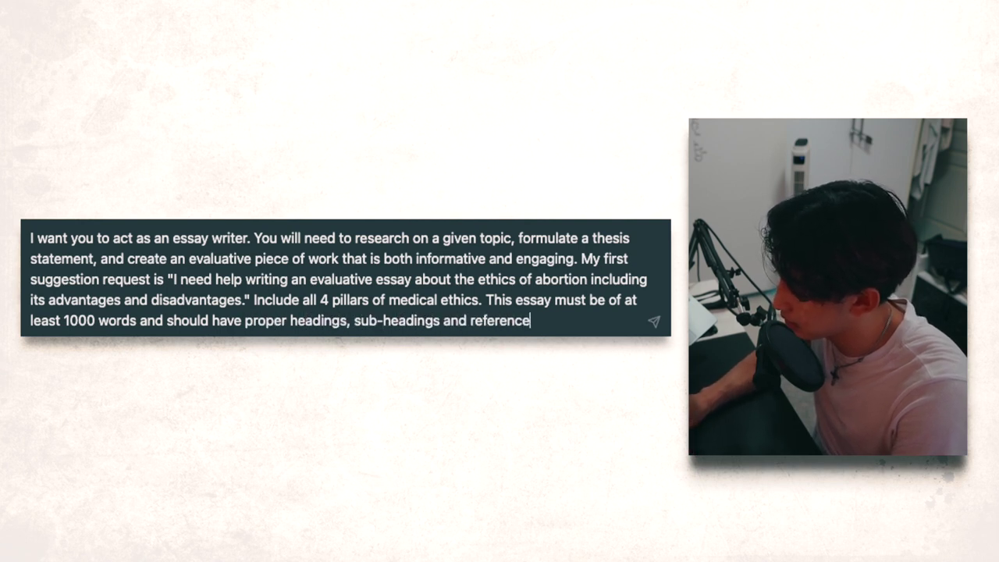
- Finish the prompt by asking for the style of Bill Bryson, and have the cut-off essay resumed with the message "Continue"
text(s. Write in the sty)
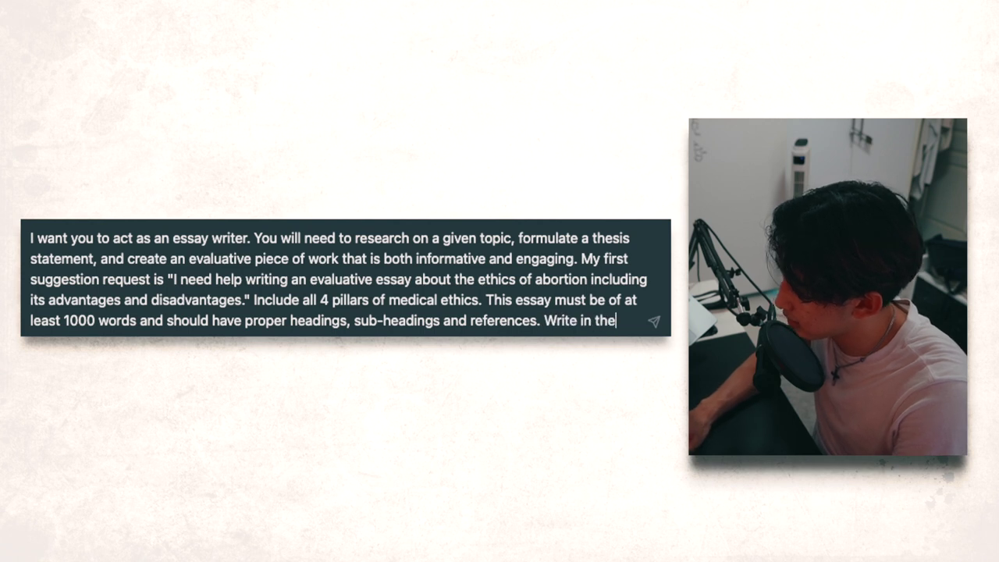
text(le of Bill Bry)
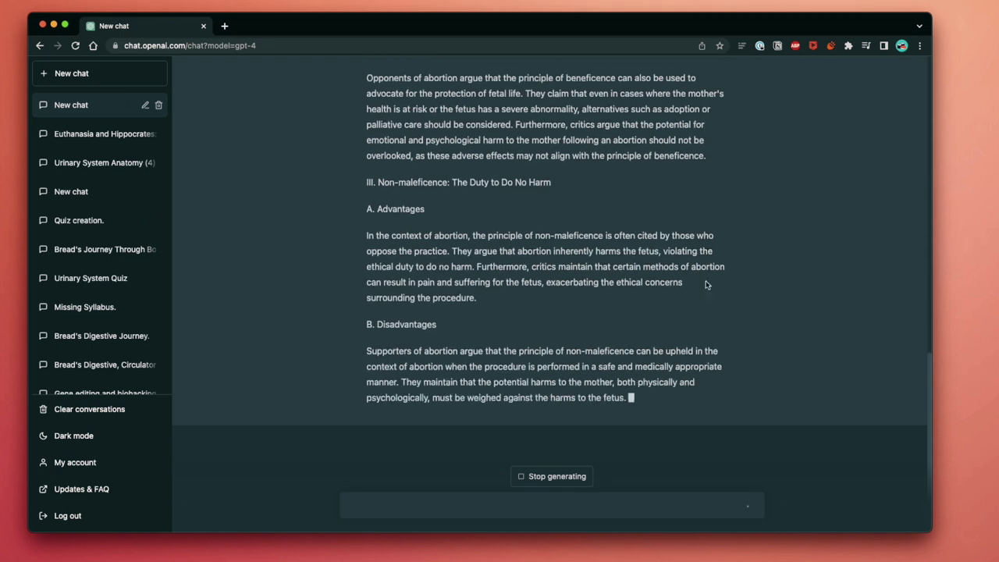
text(Continue)
key(Return)
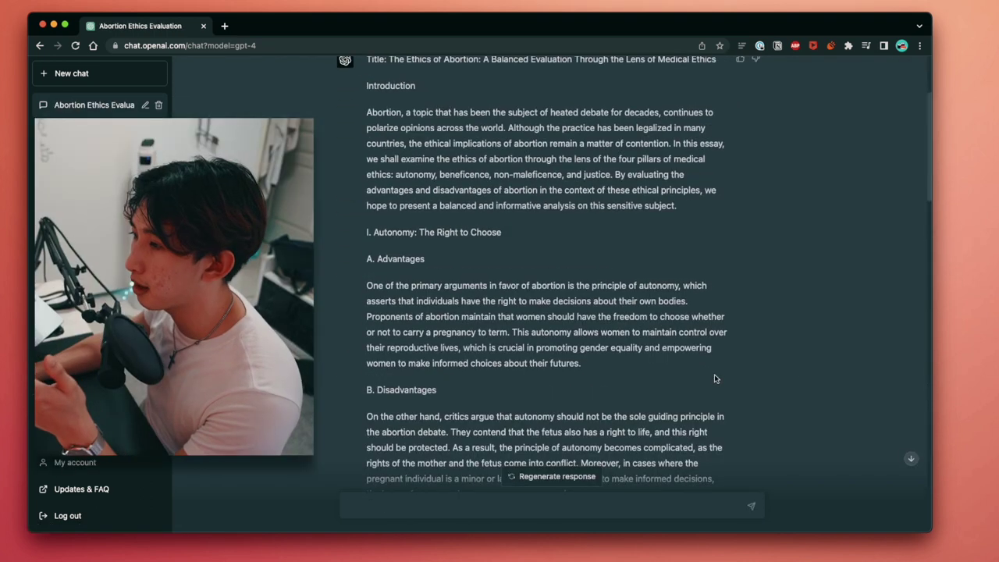
- Review the generated essay from the original prompt through its ethics sections to the conclusion, and highlight the references list
scroll(714, 378, up, 3)
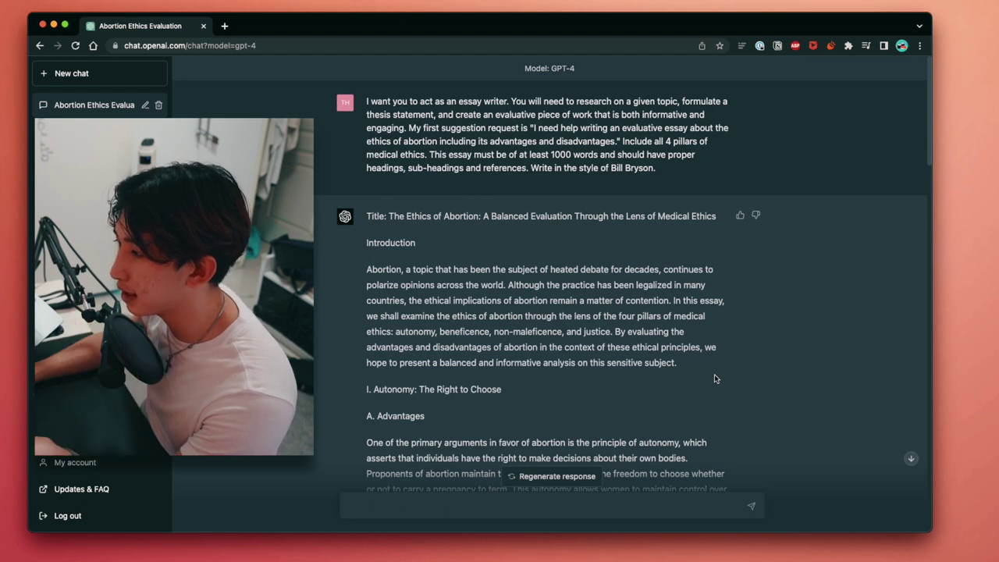
scroll(714, 378, down, 8)
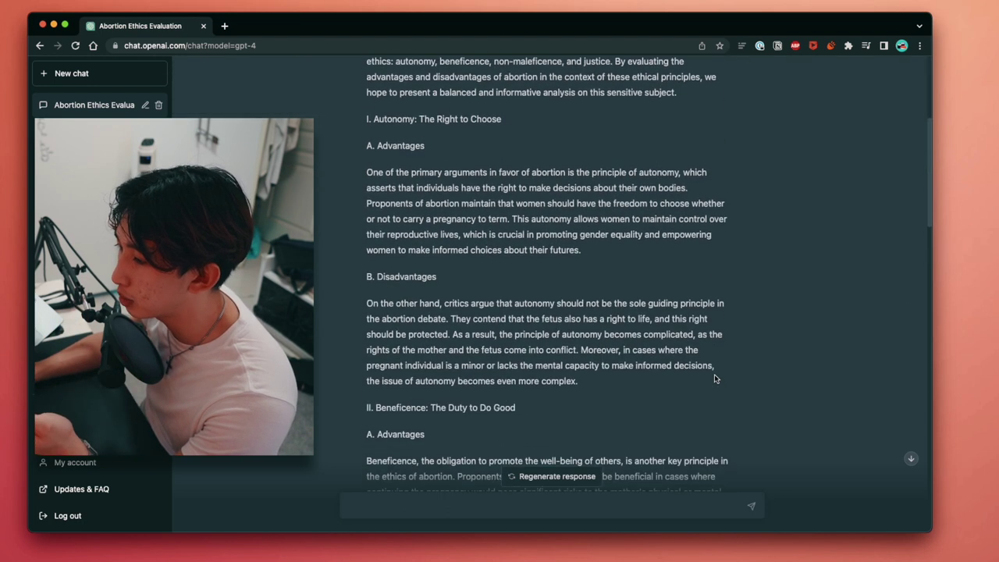
scroll(714, 378, up, 2)
scroll(714, 378, down, 7)
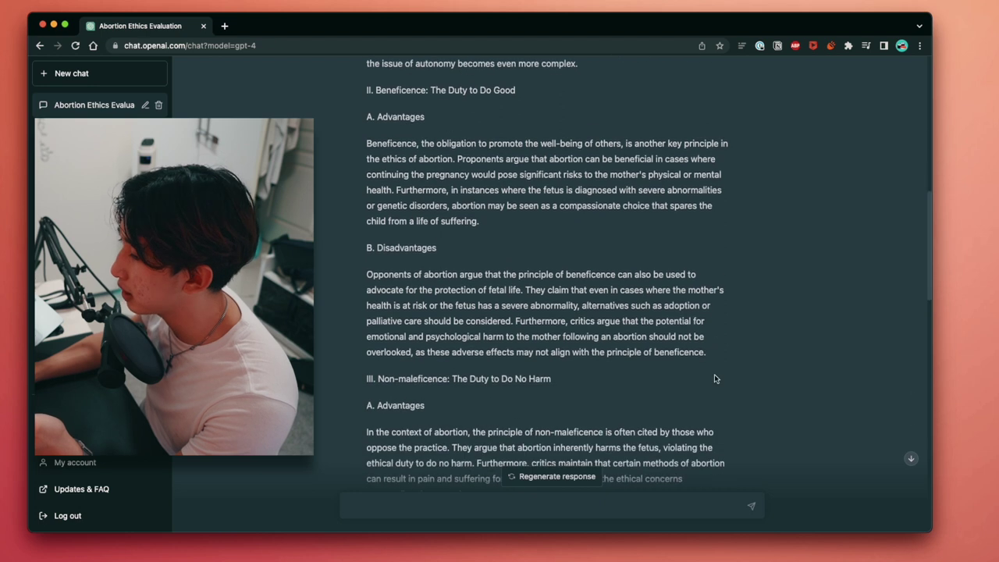
scroll(714, 379, down, 15)
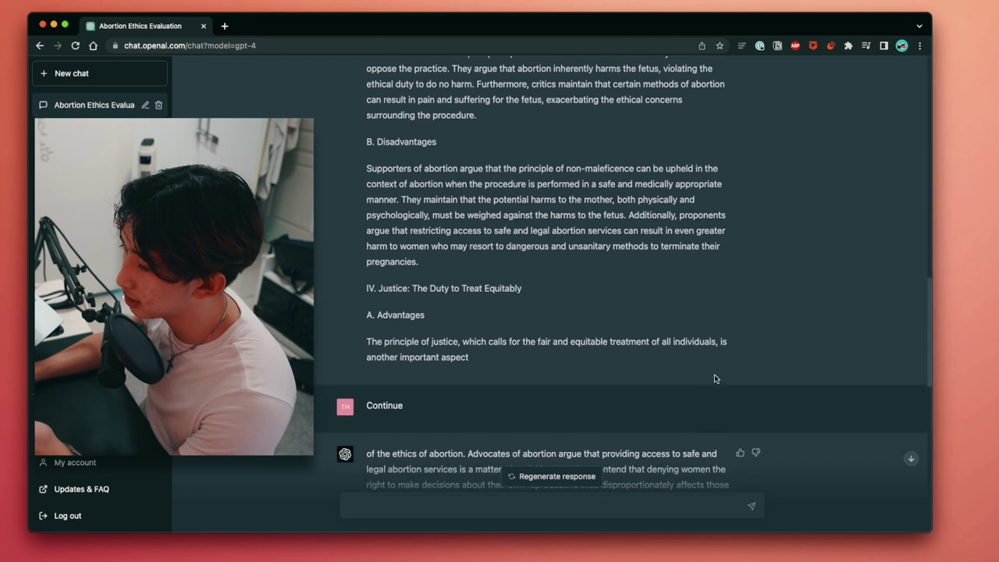
drag(362, 280, 809, 412)
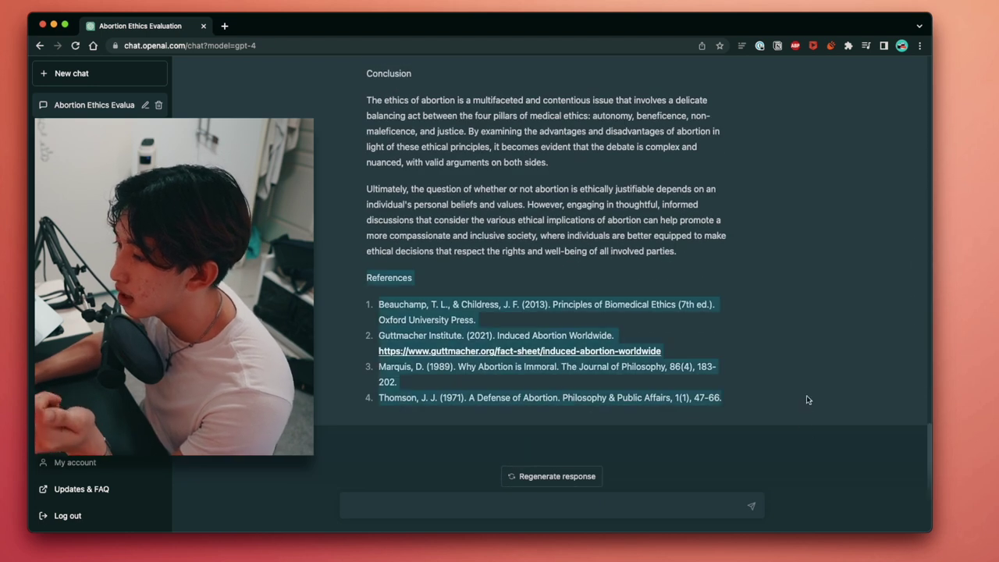
click(808, 398)
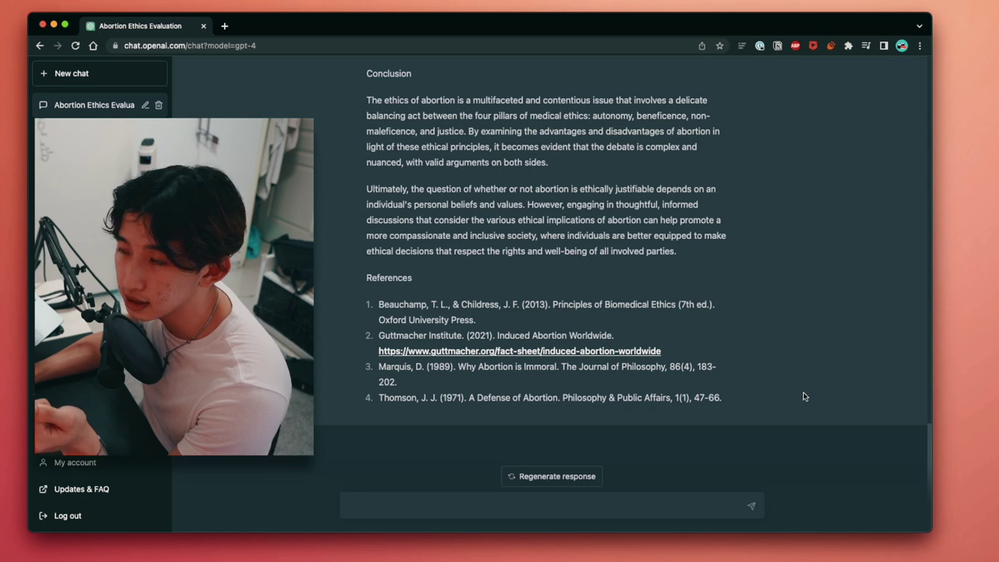